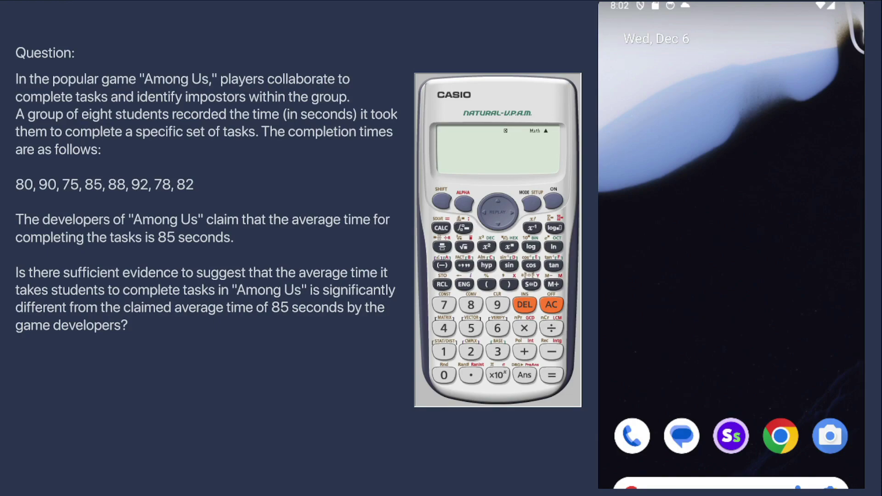
Open ShinStats' One sample t-test calculator by searching 'one sample' in the calculator list
click(734, 432)
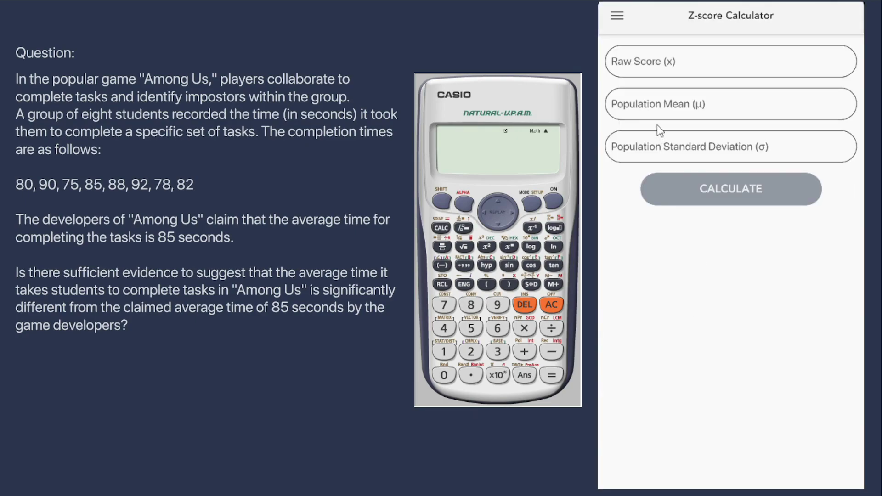
click(617, 17)
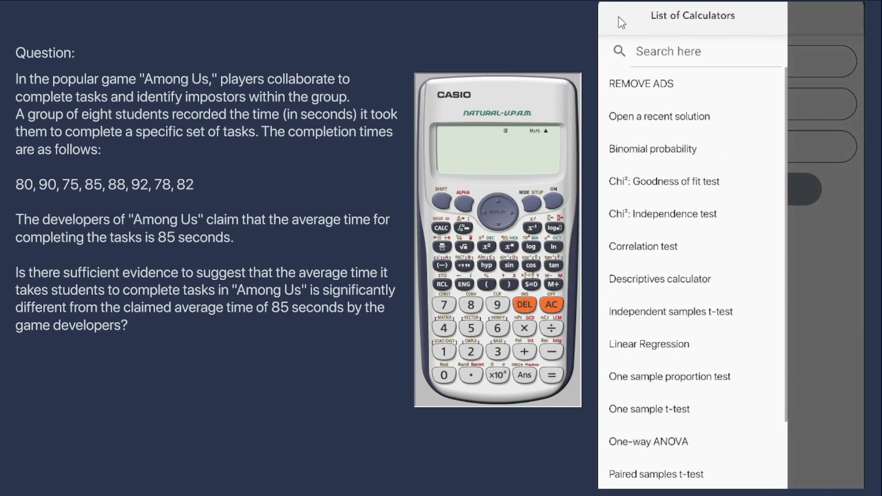
click(651, 51)
text(one )
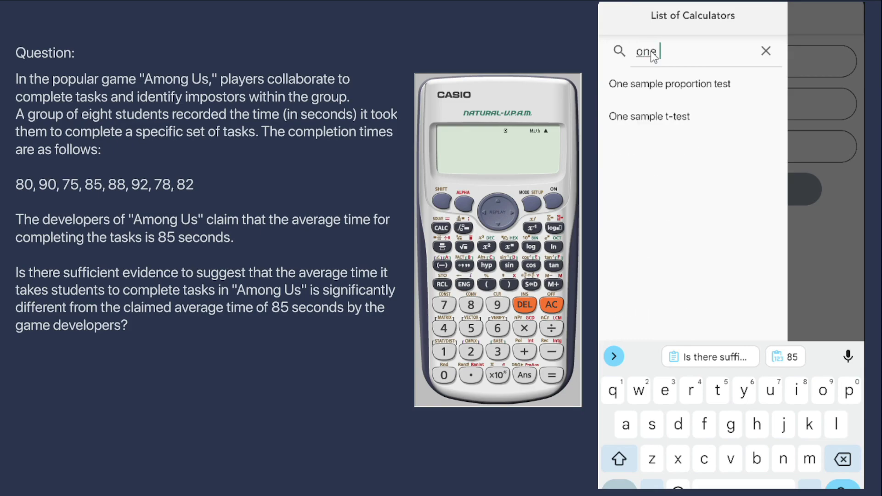
text(sample)
click(687, 115)
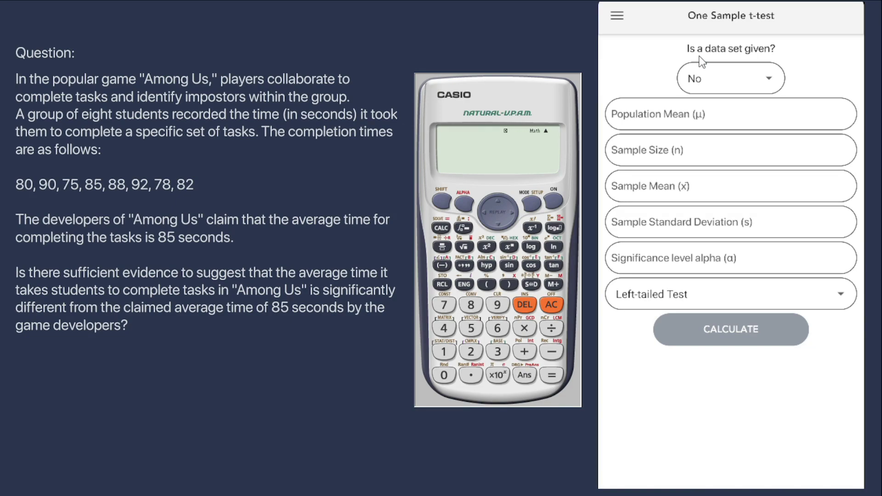
Set 'Is a data set given?' to Yes and enter the first task times 80, 90, 75
click(765, 79)
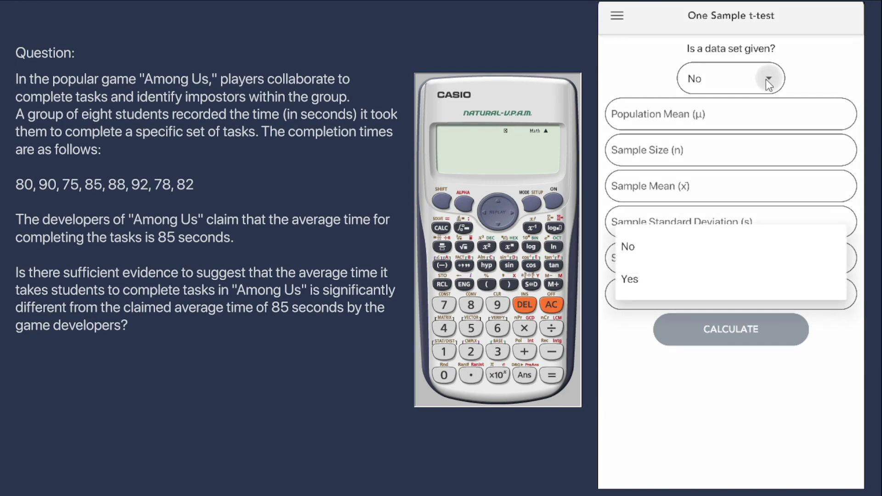
click(660, 280)
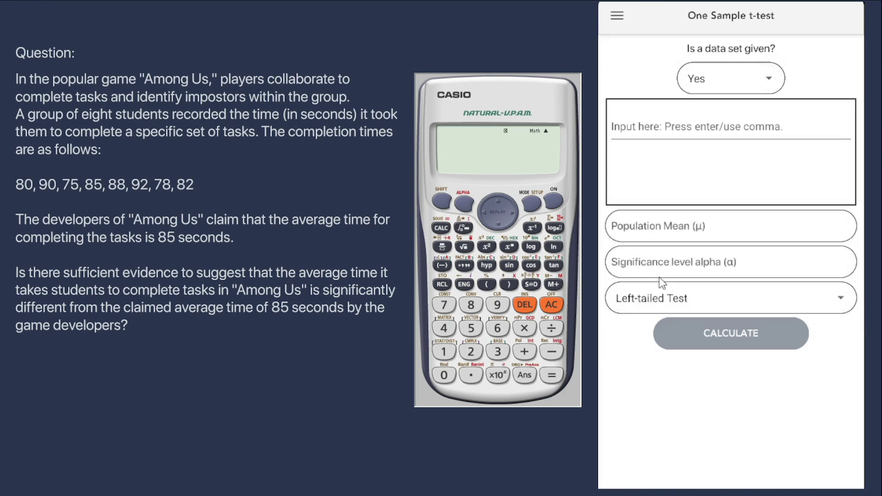
click(698, 134)
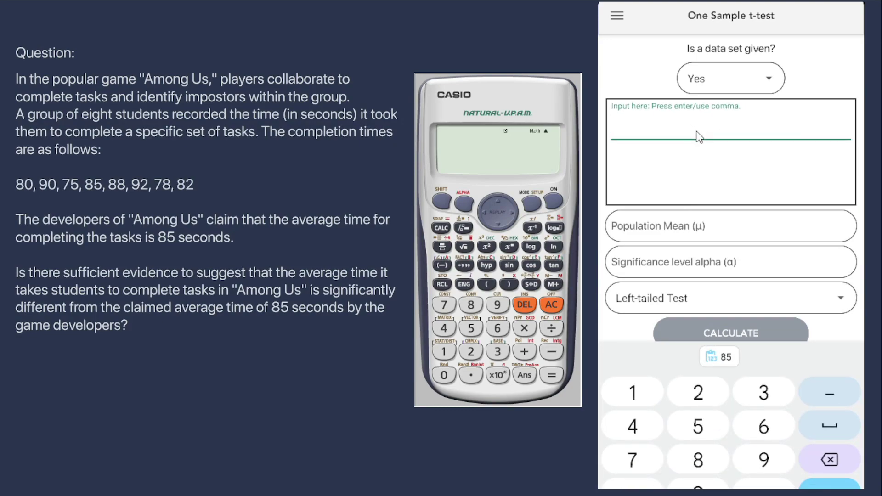
text(80)
key(Return)
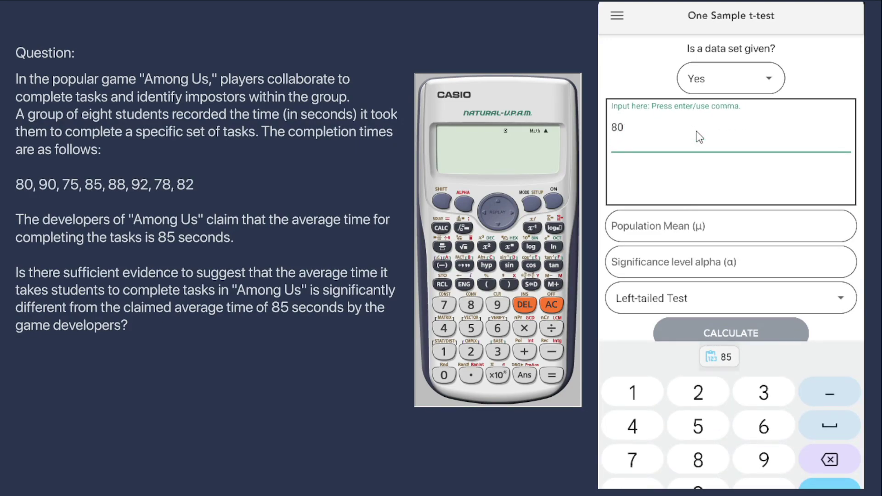
text(90)
key(Return)
text(75)
key(Return)
Enter the remaining task times 85, 88, 92, 78 and 82, one per line
text(85)
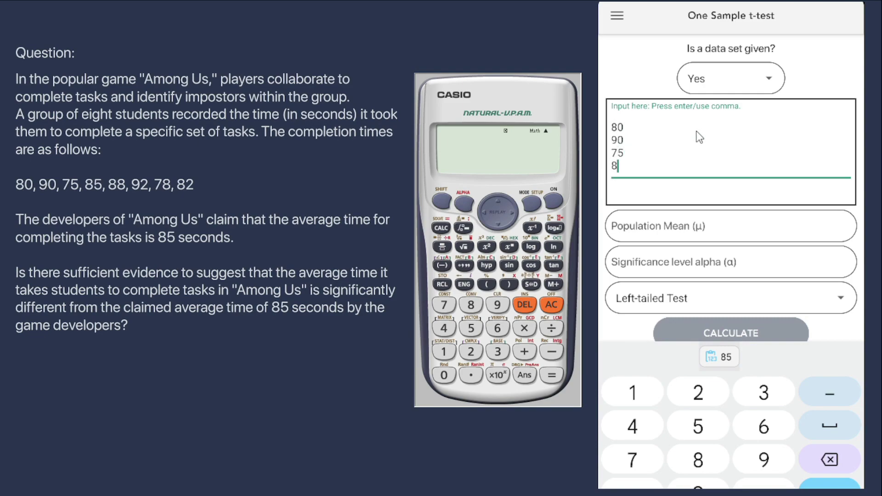
key(Return)
text(88)
key(Return)
text(92)
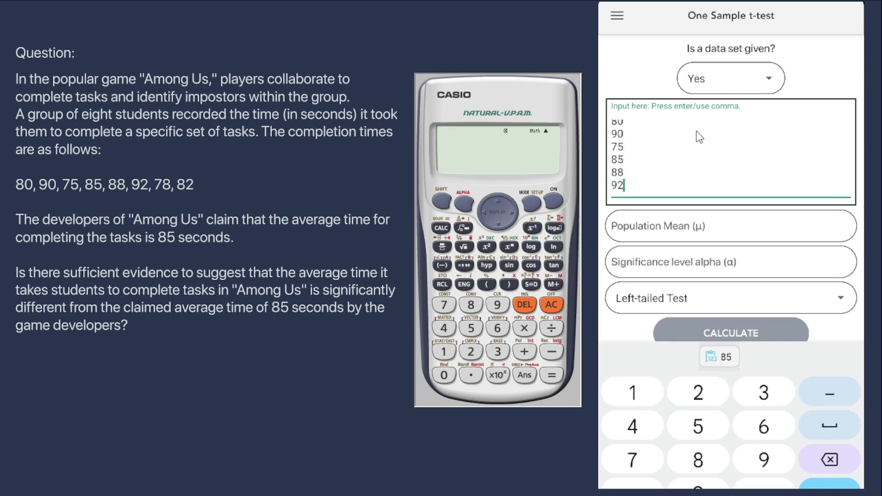
key(Return)
text(78)
key(Return)
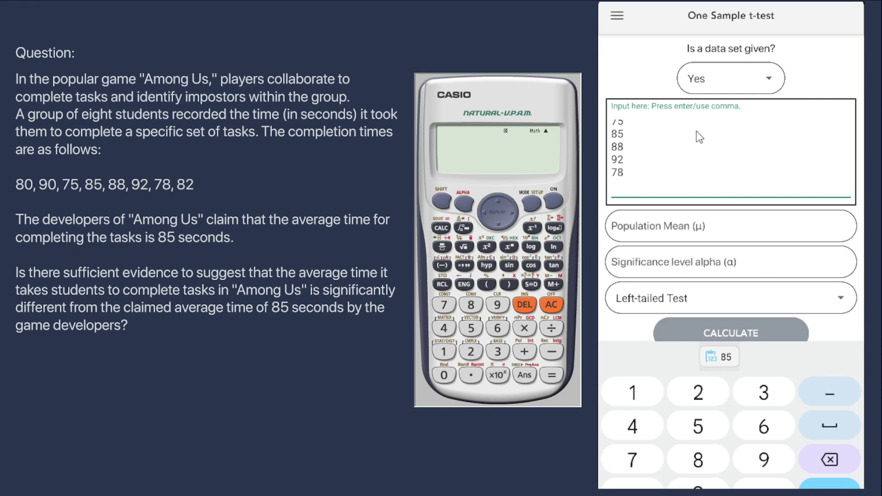
text(82)
Enter population mean 85 and significance level alpha 0.05 on the t-test form
click(736, 233)
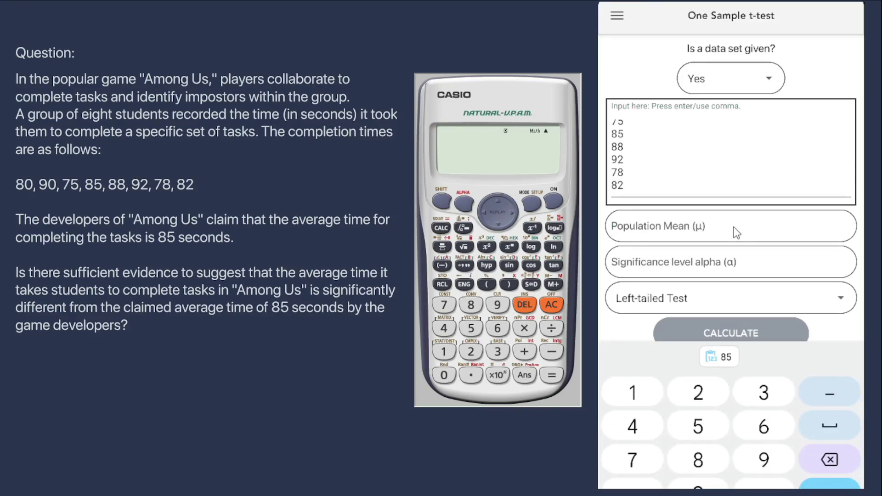
text(85)
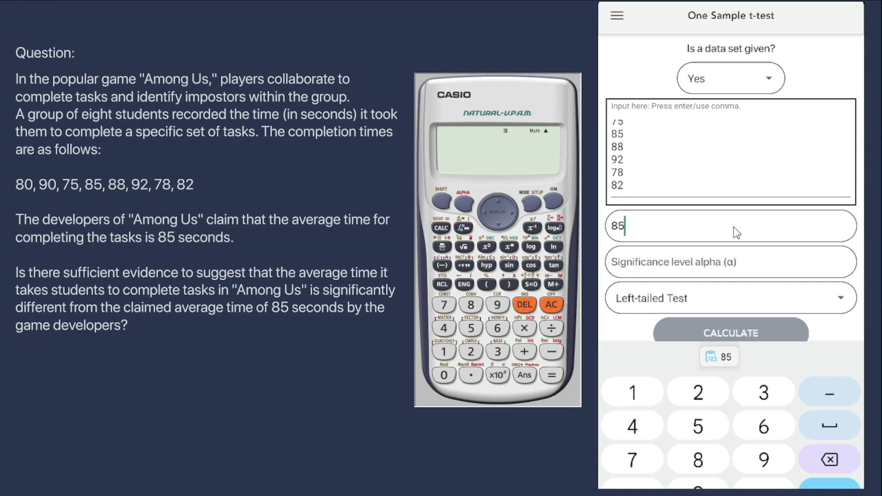
click(721, 272)
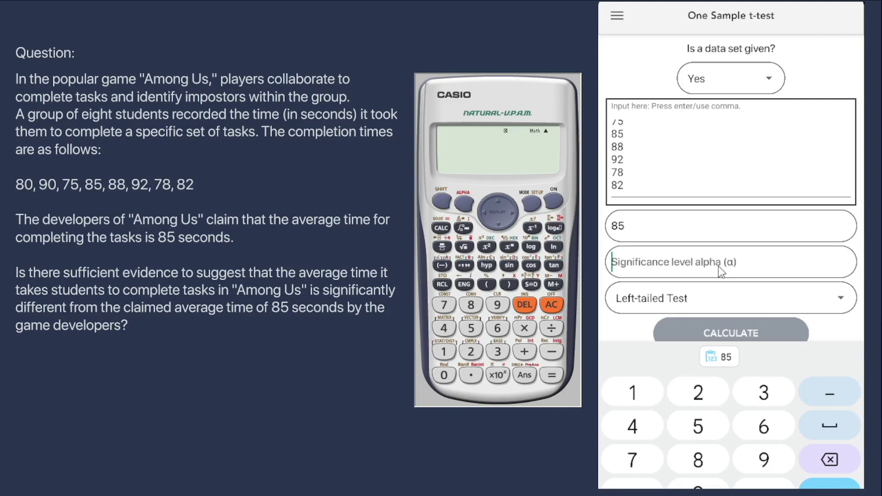
text(0.05)
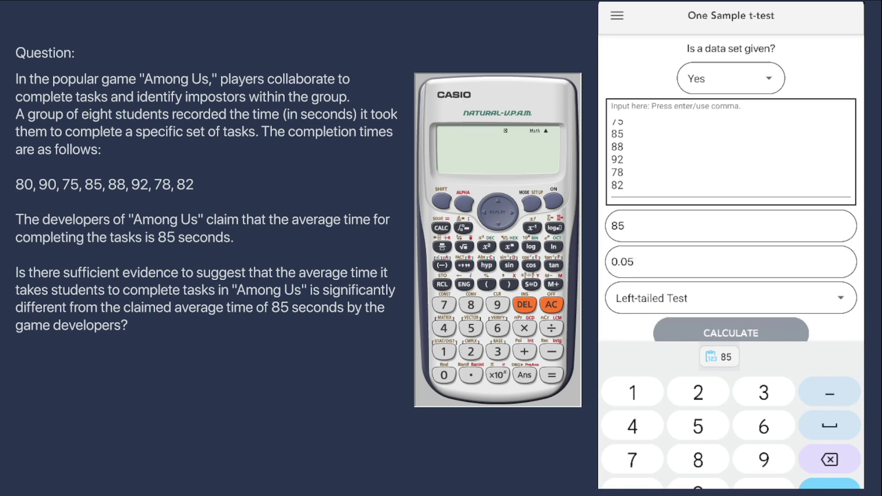
drag(313, 299, 389, 298)
drag(19, 313, 60, 314)
key(Return)
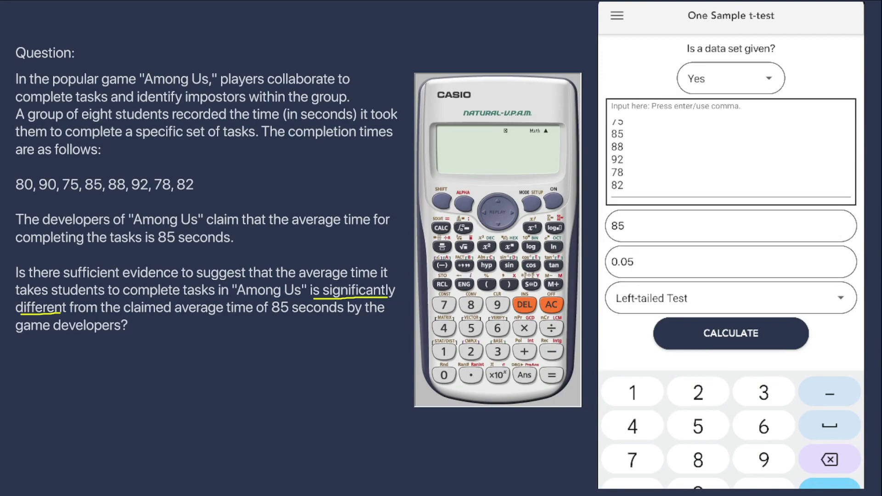
Switch to a Two-tailed Test, calculate, and unlock the step-by-step solution past the ad prompt
click(843, 302)
click(710, 298)
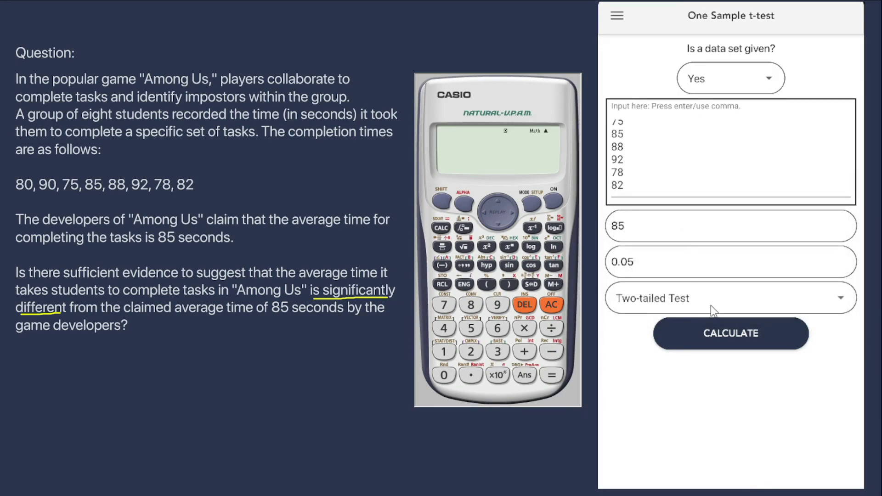
click(739, 331)
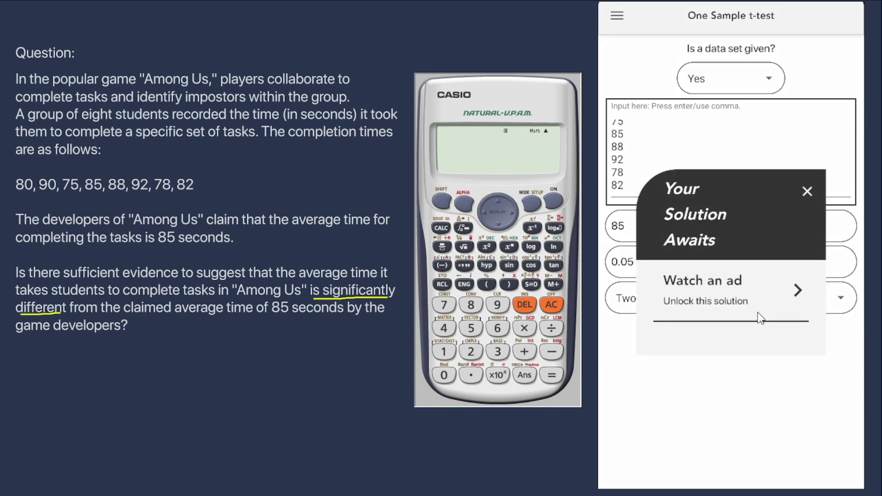
click(789, 296)
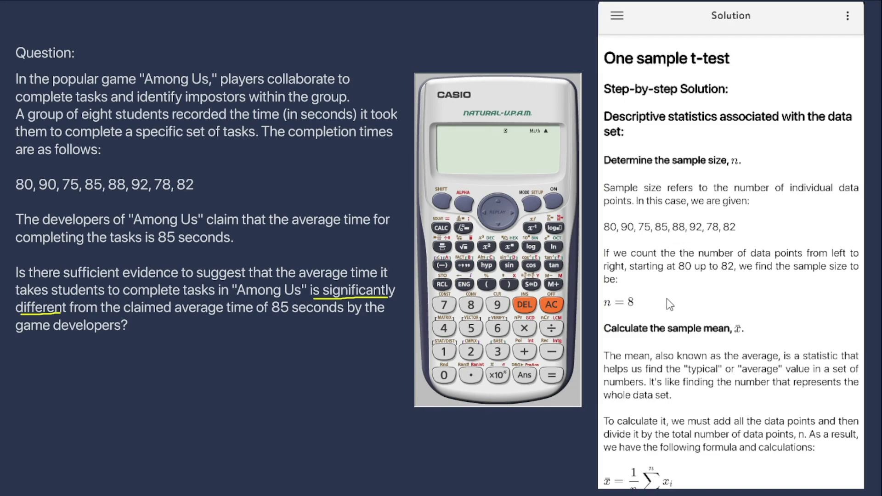
Scroll to the sum of squares equation and pan it sideways to read all eight terms
scroll(756, 356, down, 3)
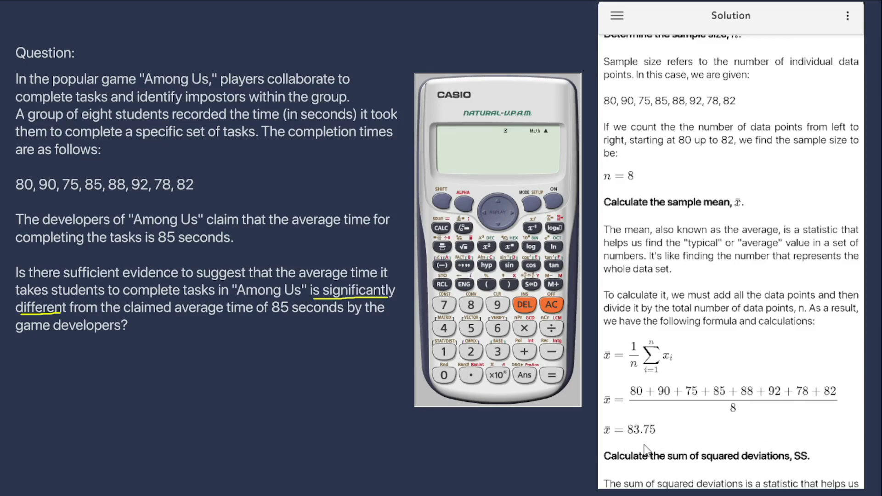
drag(710, 479, 715, 261)
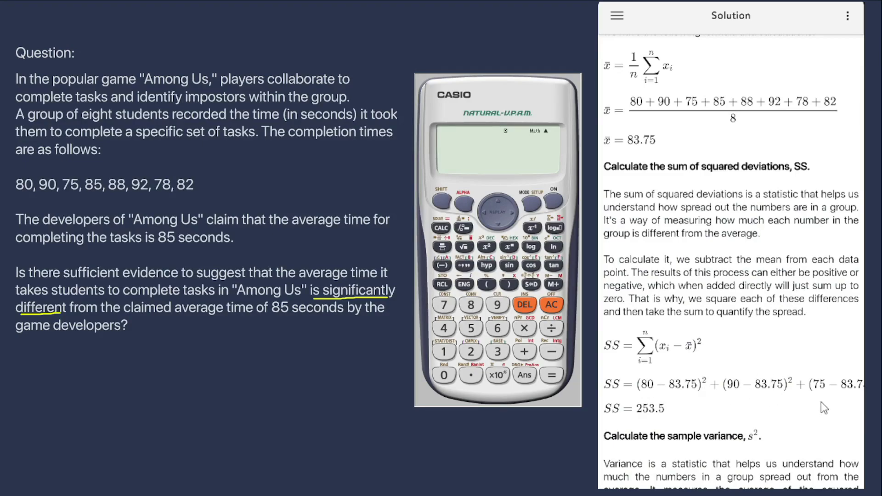
drag(821, 401, 696, 413)
drag(812, 408, 669, 431)
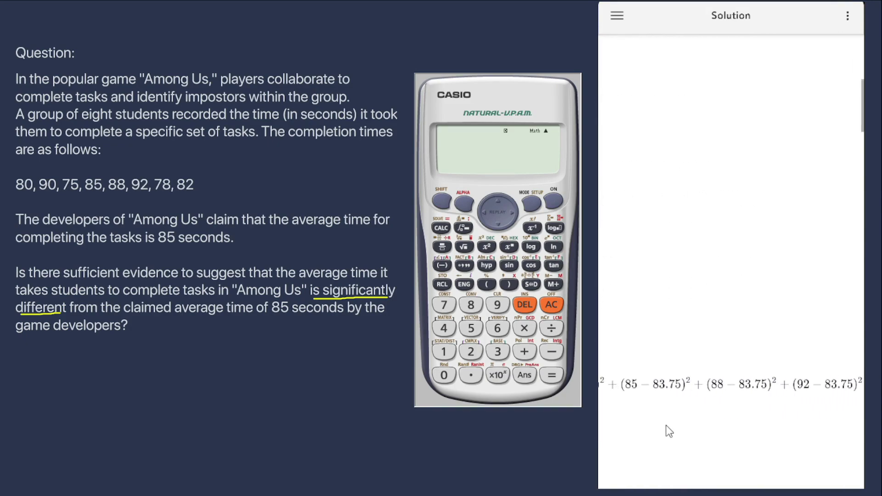
drag(795, 415, 659, 427)
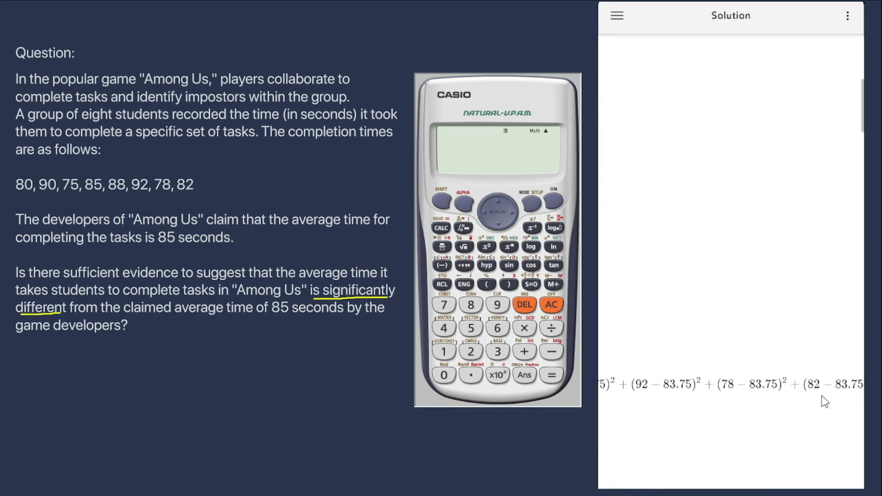
drag(825, 402, 726, 410)
drag(625, 416, 733, 421)
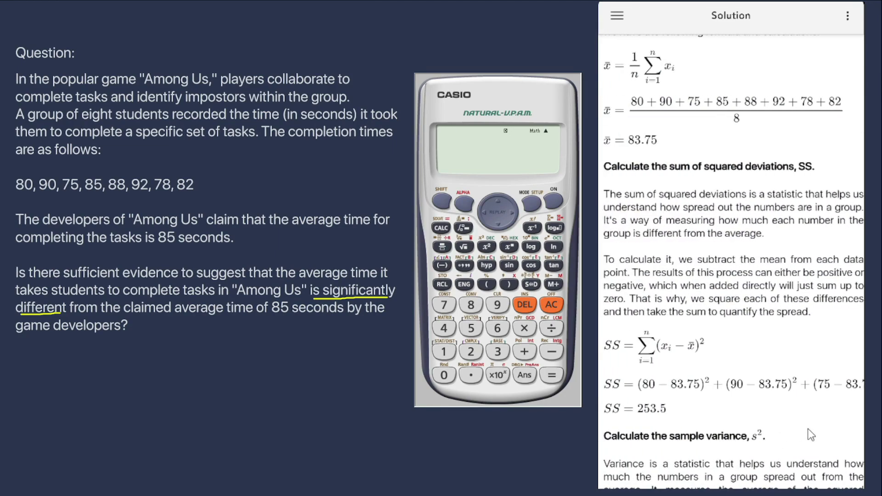
drag(802, 440, 802, 423)
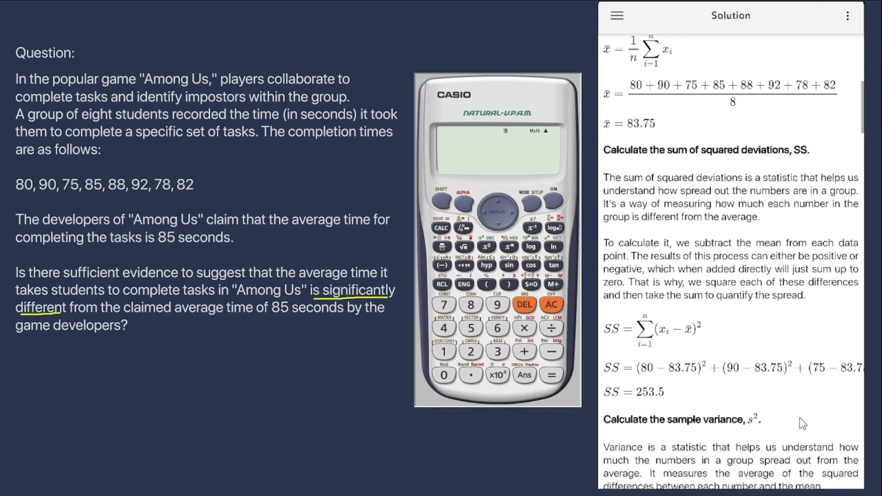
drag(801, 469, 776, 321)
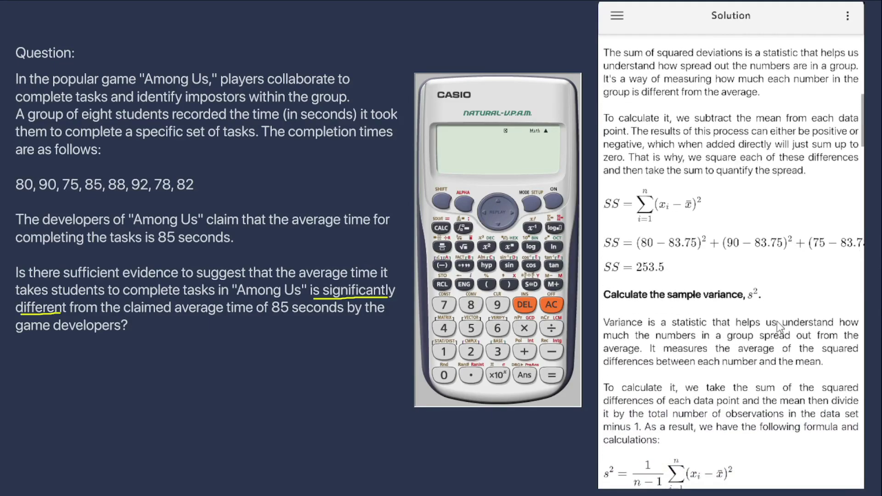
Scroll past the variance and standard deviation to Step 1's given values (μ = 85, n = 8)
scroll(767, 372, down, 2)
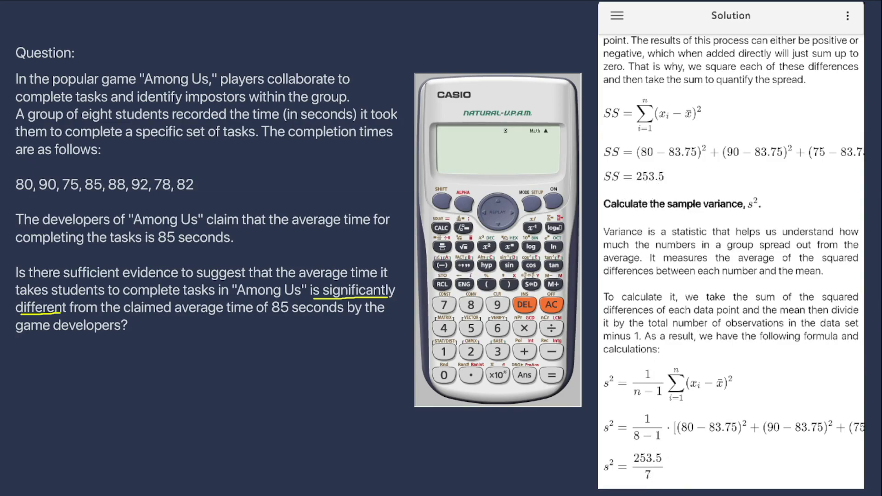
scroll(758, 477, down, 5)
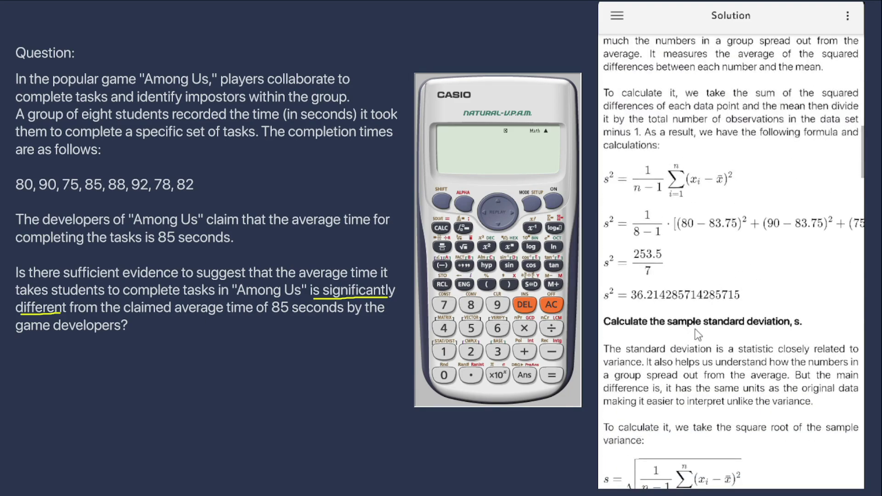
scroll(765, 431, down, 3)
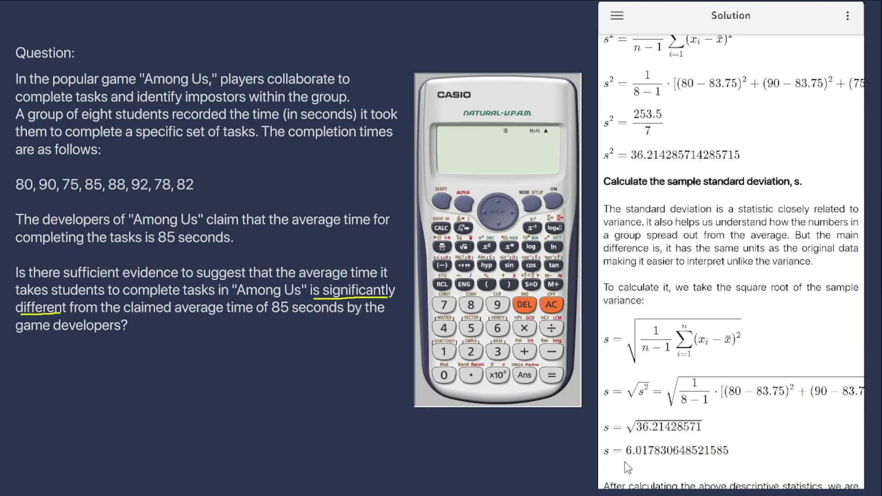
scroll(713, 467, down, 1)
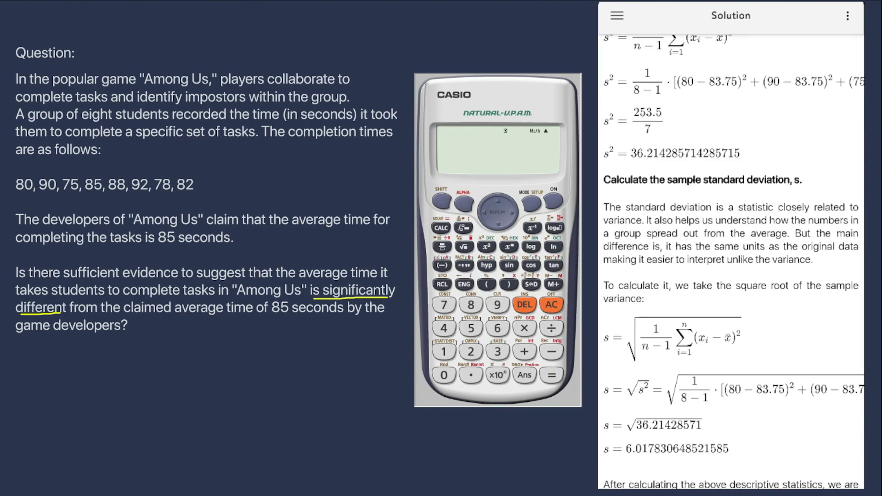
scroll(774, 391, down, 5)
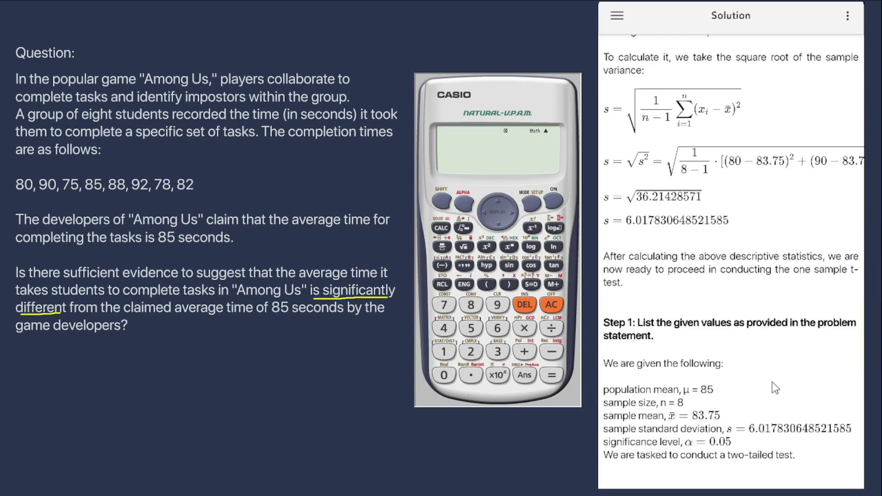
Scroll through hypotheses H₀: μ = 85 vs Hₐ: μ ≠ 85 and df = 7 to Step 4
drag(776, 390, 738, 228)
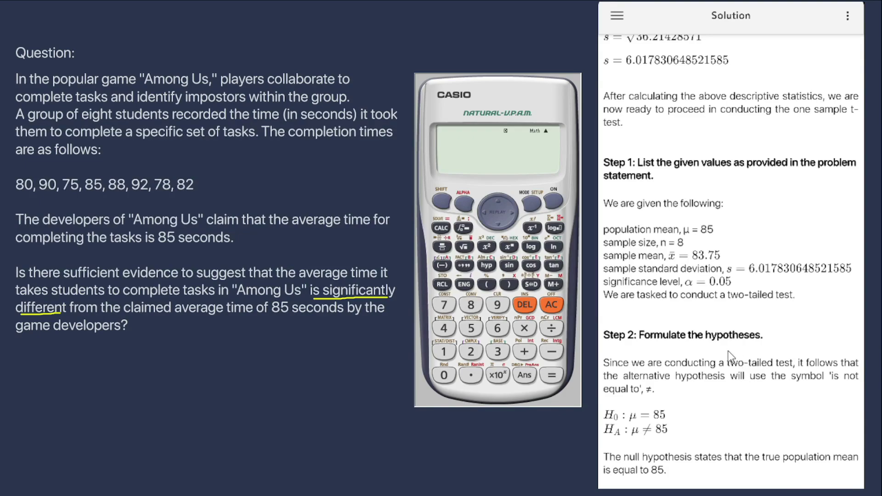
scroll(768, 341, down, 3)
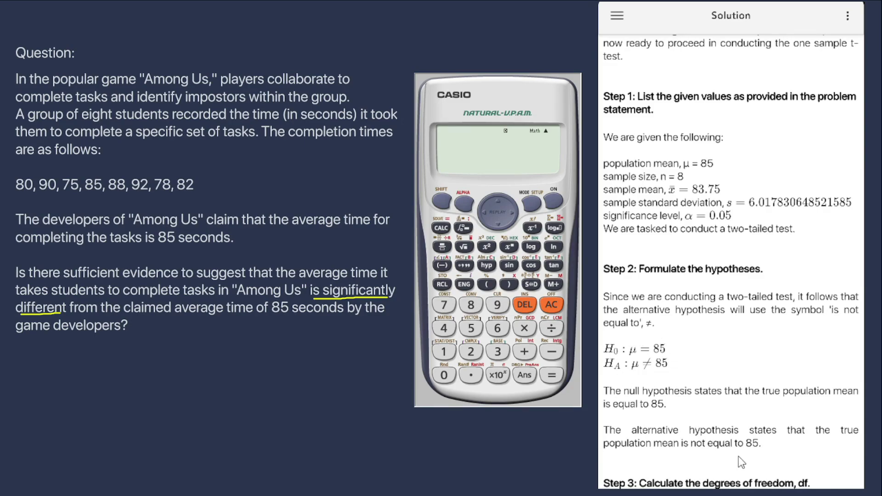
scroll(772, 465, down, 5)
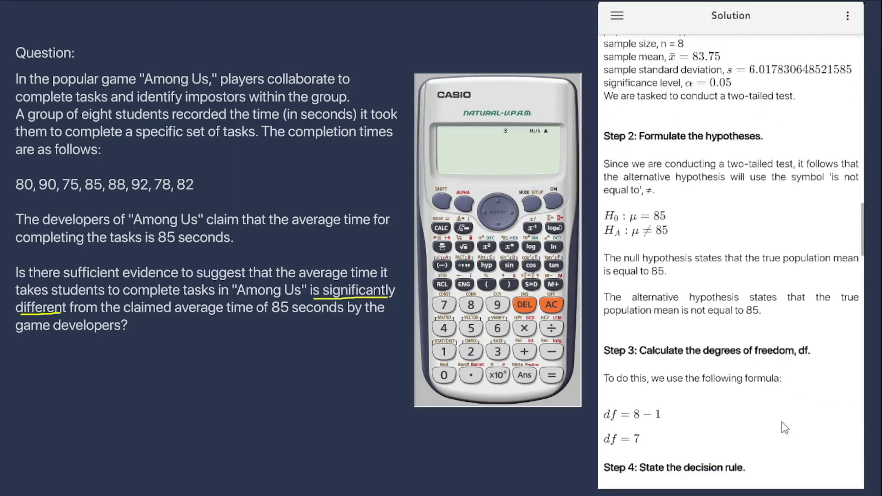
scroll(788, 327, down, 1)
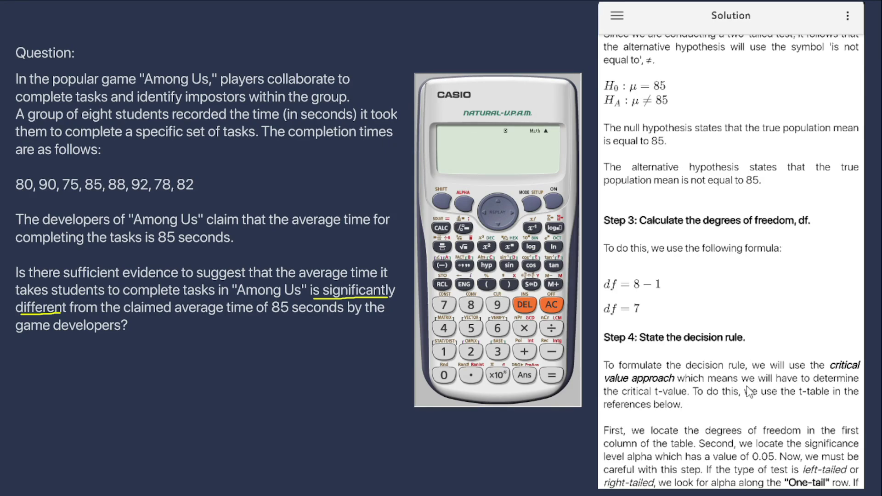
scroll(751, 429, down, 20)
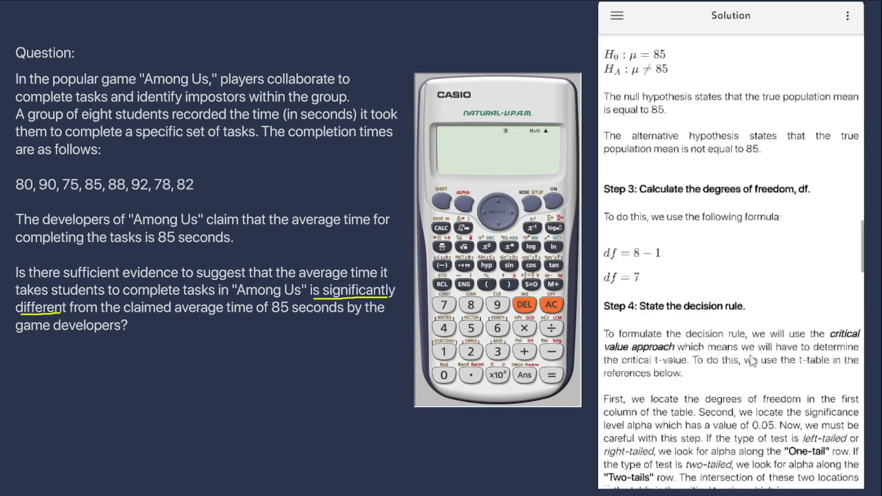
Scroll down to the t-table, then back up to Step 4's critical value t = 2.3646
scroll(787, 169, down, 15)
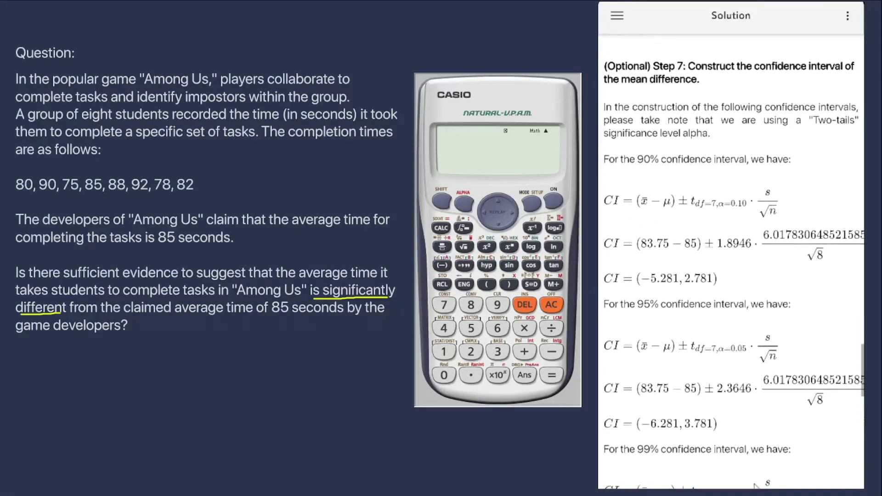
scroll(751, 323, down, 5)
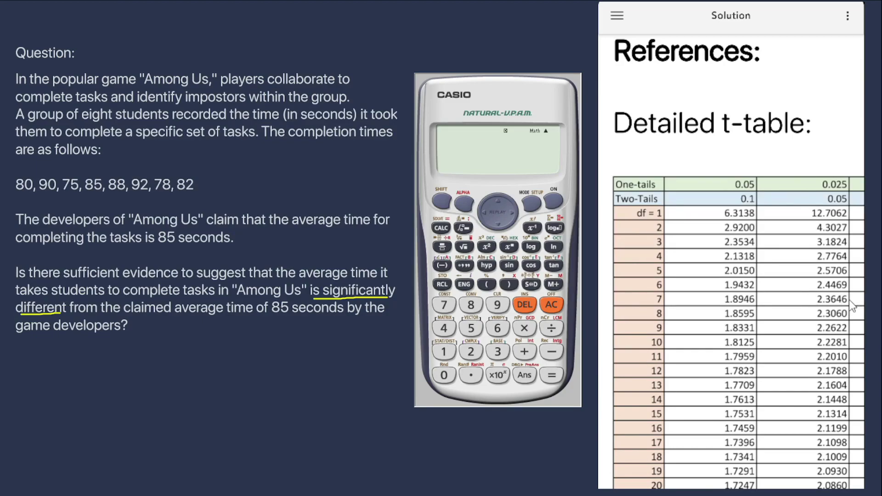
scroll(707, 362, up, 10)
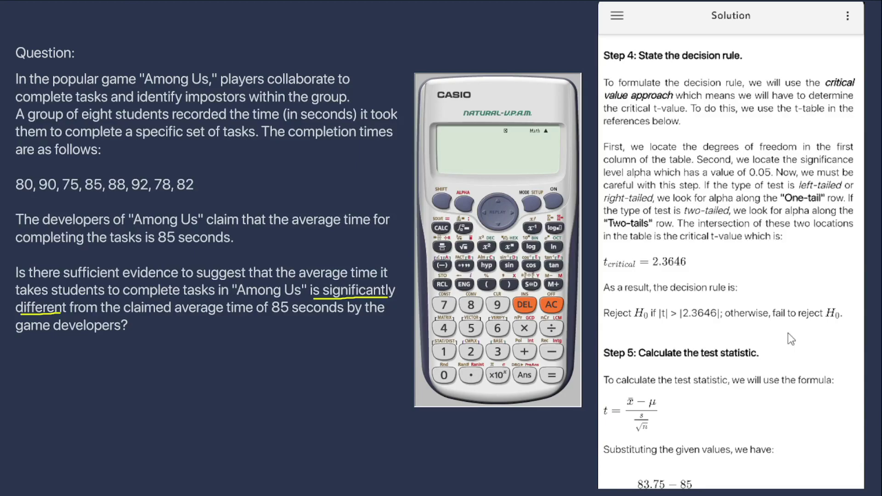
Scroll down to Step 5's test statistic t ≈ −0.5875 and Step 6's conclusion
drag(748, 354, 760, 142)
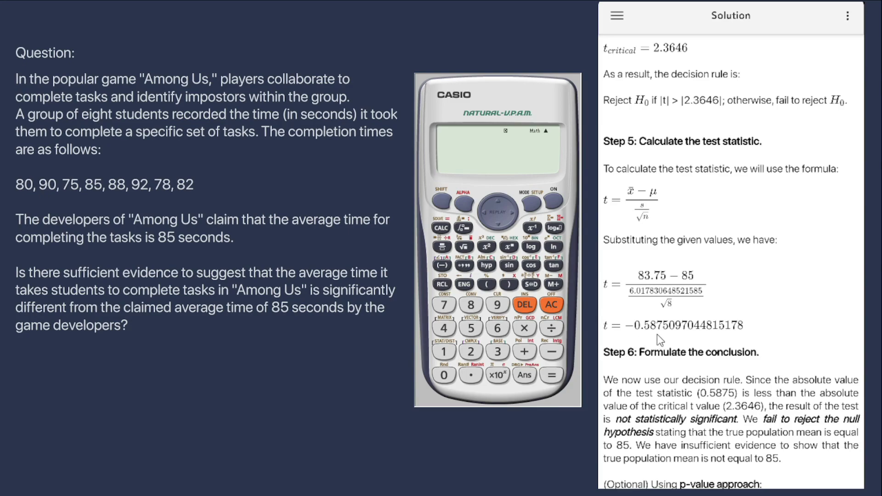
Start a fraction on the fx-991ES with numerator 83.75 − 85
click(443, 248)
click(470, 304)
click(497, 351)
click(475, 376)
click(444, 304)
click(471, 328)
click(552, 352)
click(471, 304)
click(471, 328)
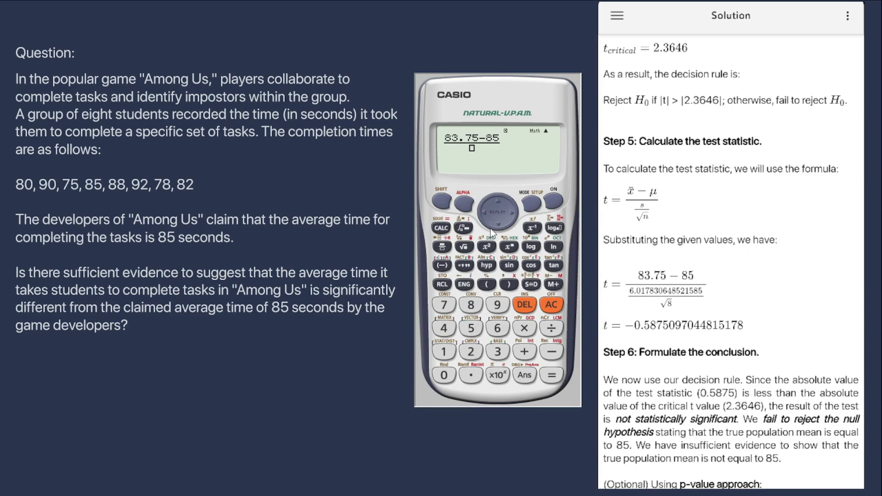
Enter the standard deviation 6.017830648521585 in the denominator
click(496, 330)
click(471, 375)
click(444, 375)
click(444, 352)
click(444, 305)
click(470, 305)
click(498, 351)
click(444, 375)
click(497, 328)
click(444, 328)
click(470, 305)
click(471, 328)
click(470, 351)
click(444, 352)
click(471, 328)
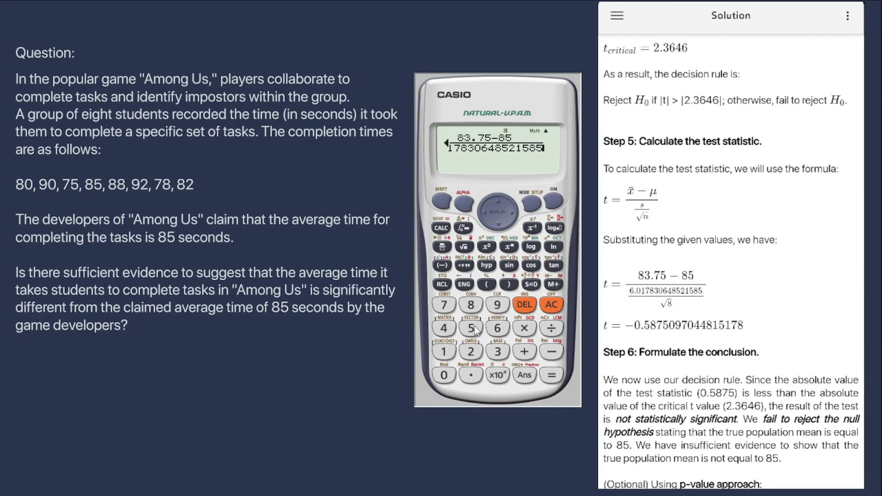
Divide the standard deviation by √8 and evaluate, giving −0.5875097045
click(441, 246)
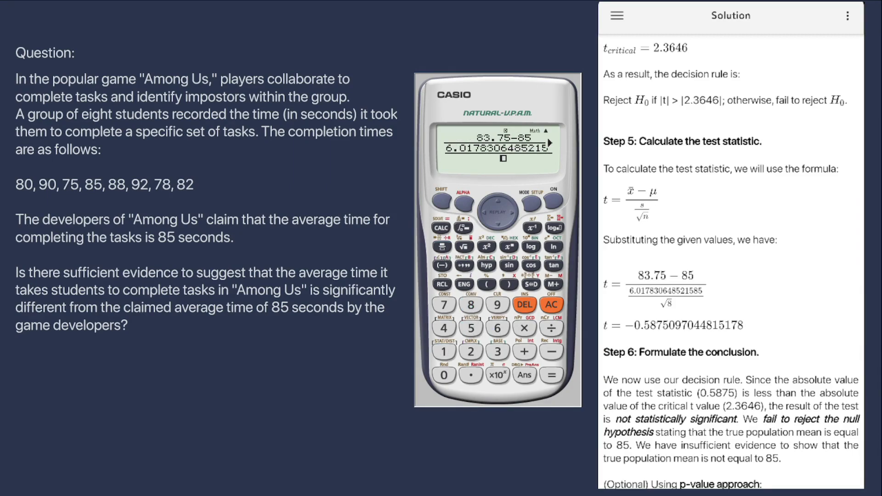
click(463, 247)
click(472, 305)
click(514, 211)
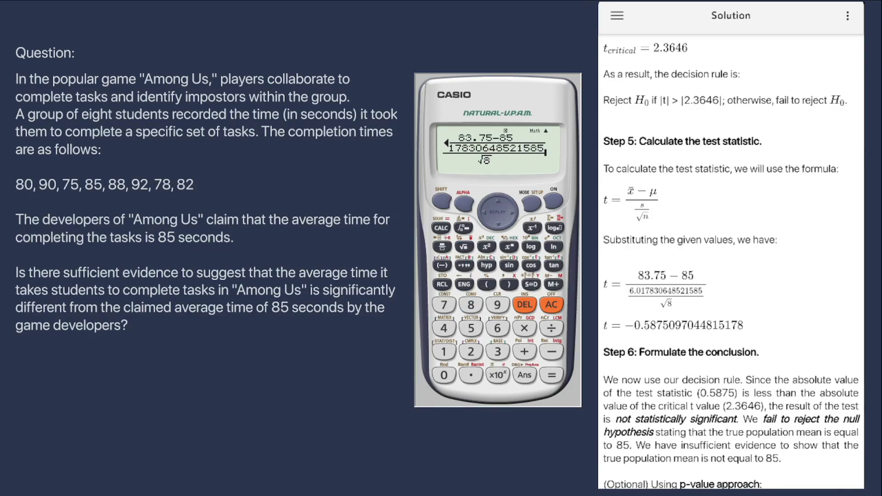
click(556, 376)
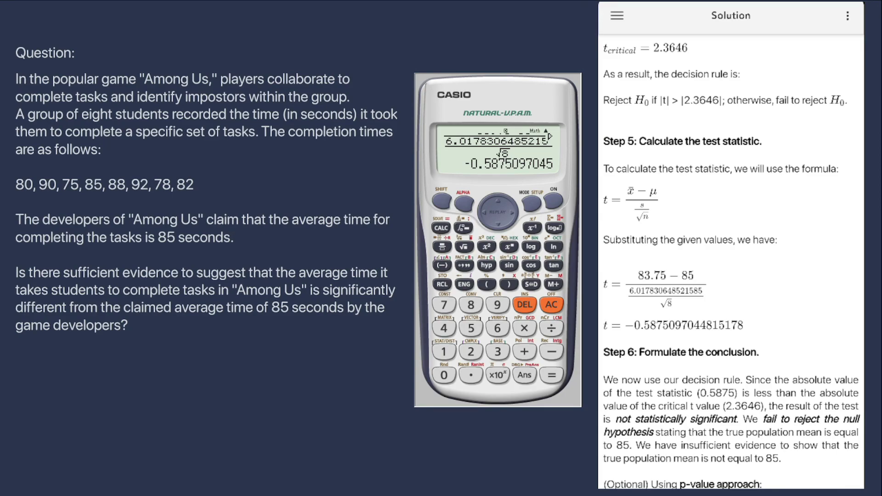
Scroll down to the two-tailed p-value 0.5753, the APA Format Guide and the Step 7 heading
scroll(669, 130, down, 5)
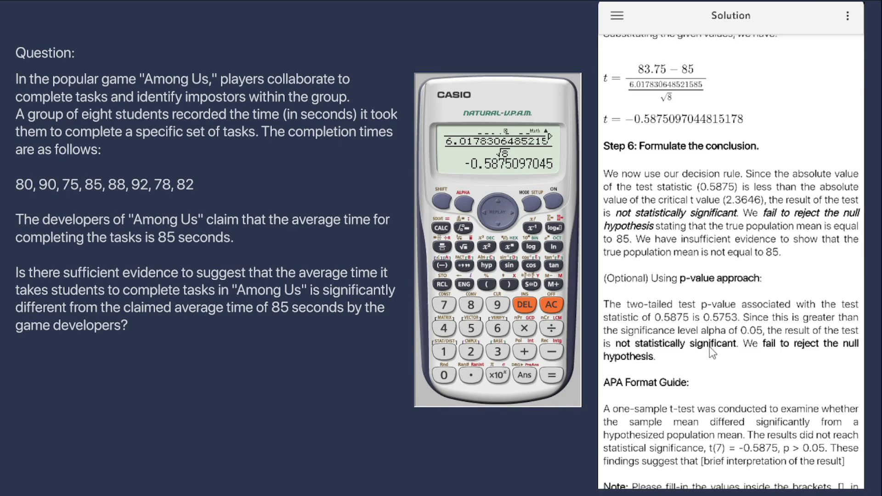
scroll(710, 347, down, 3)
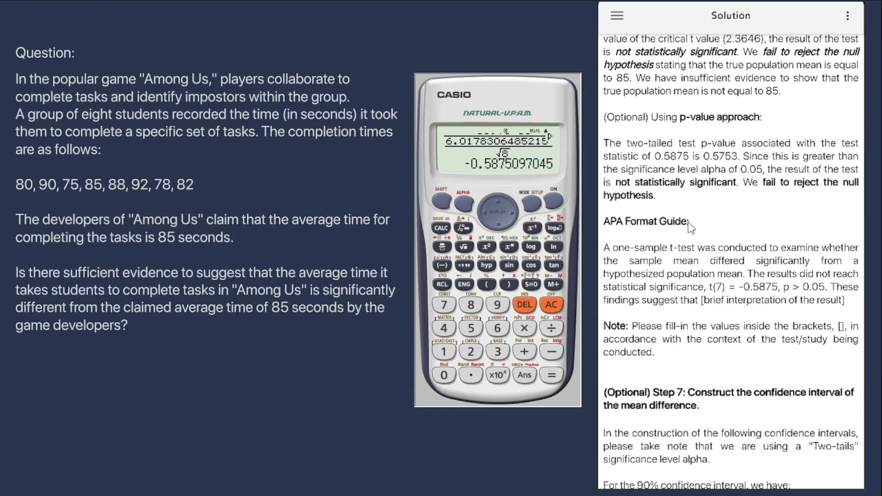
Scroll through Step 7's 90% (−5.281, 2.781), 95% (−6.281, 3.781) and 99% (−8.6956, 6.1956) intervals, then back up
scroll(691, 207, down, 5)
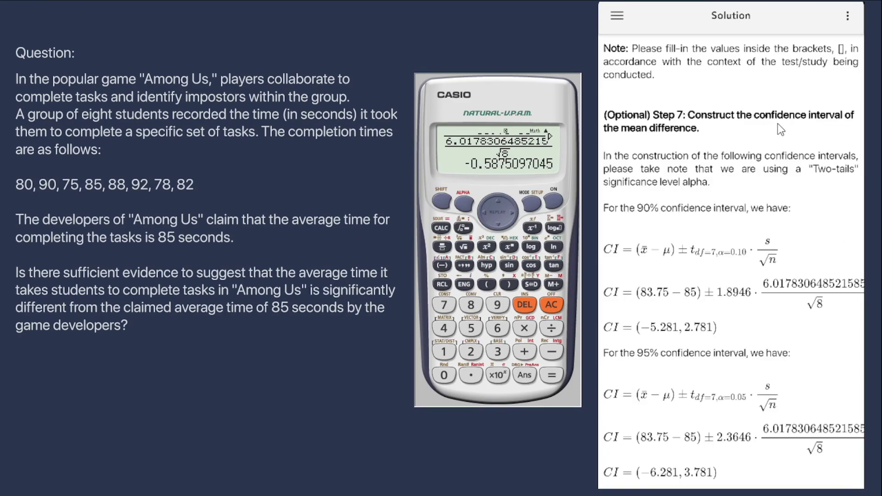
scroll(781, 130, down, 1)
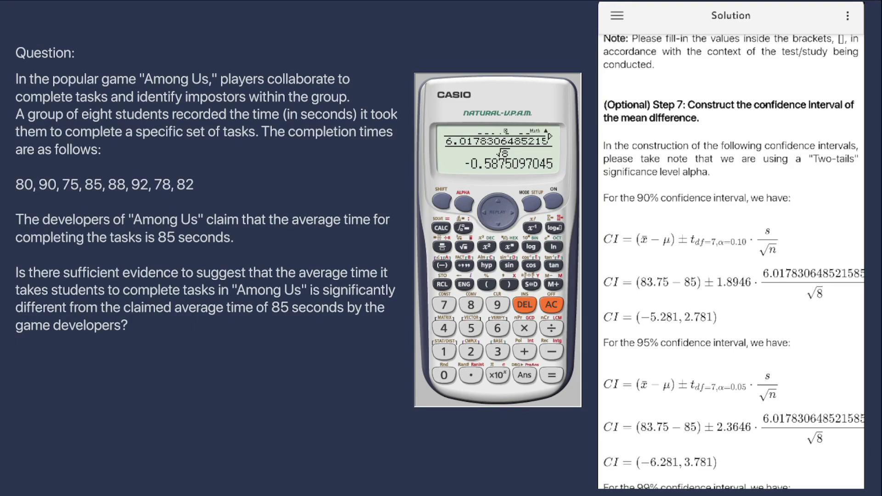
scroll(730, 262, down, 1)
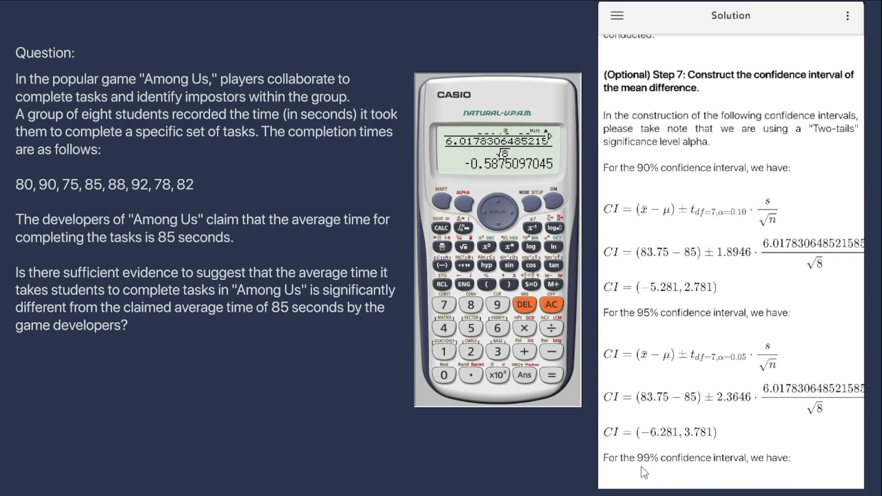
scroll(681, 459, down, 2)
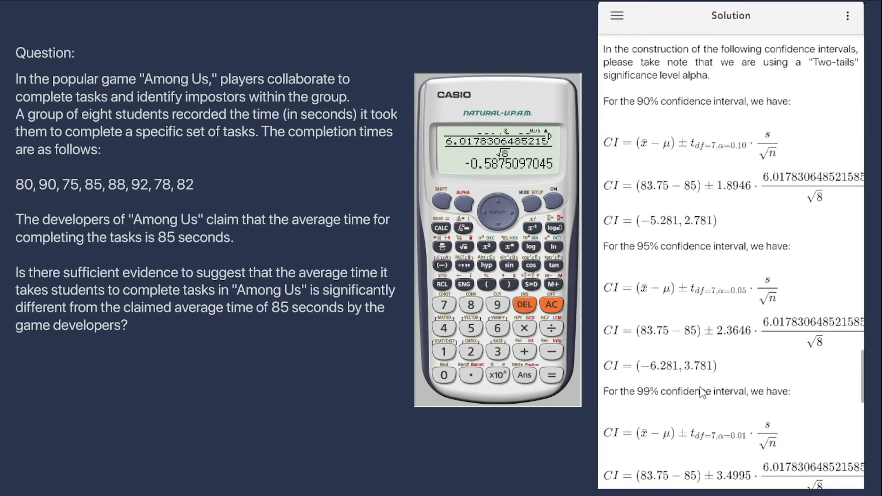
scroll(699, 403, down, 1)
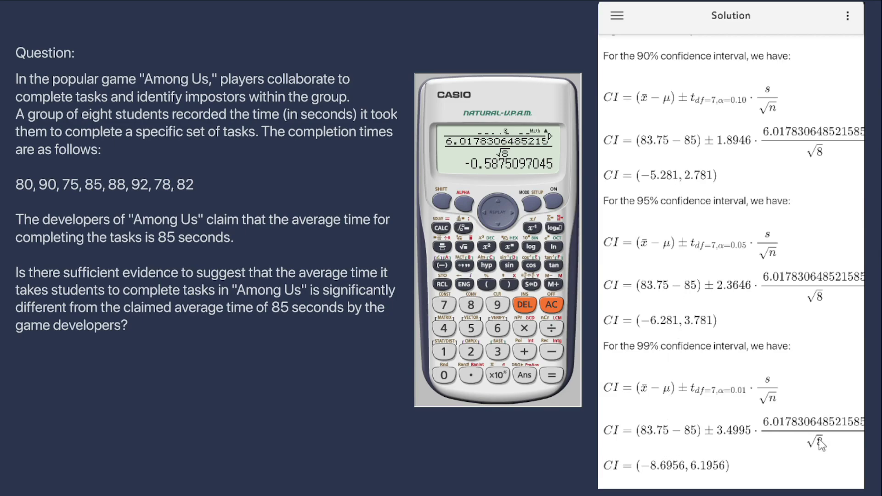
scroll(817, 132, up, 3)
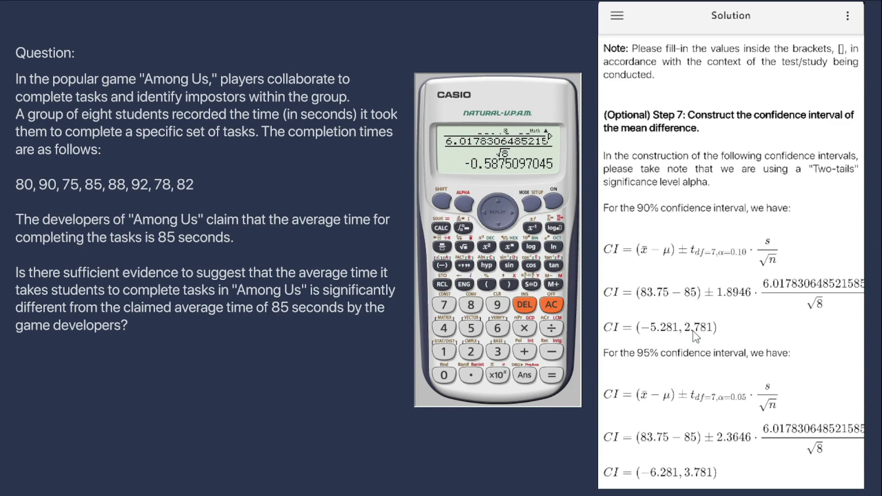
Scroll down to the 99% interval (−8.6956, 6.1956) and the References heading below it
scroll(712, 383, down, 2)
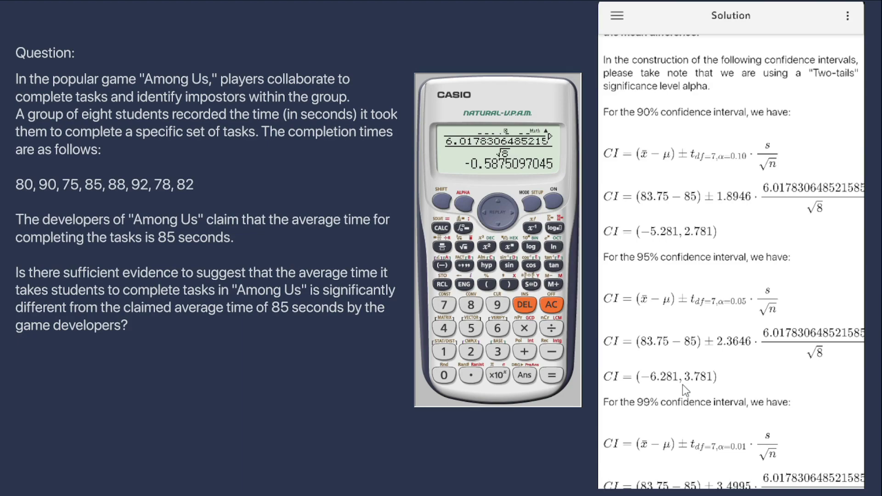
scroll(687, 391, down, 3)
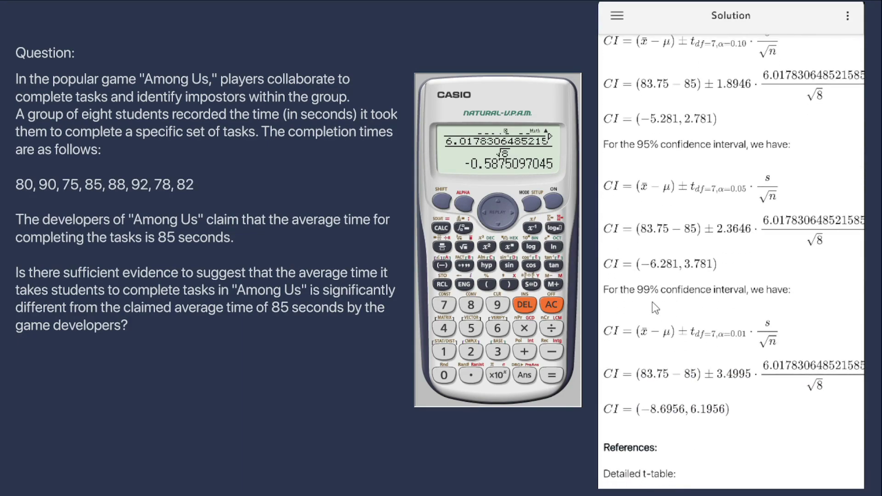